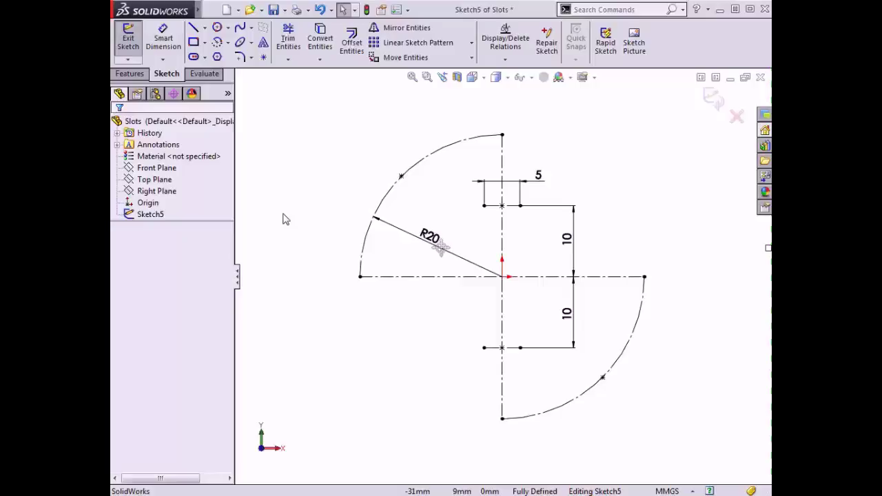
Browse the slot types in the slot flyout, Tools > Sketch Entities, and the canvas right-click menu.
click(204, 57)
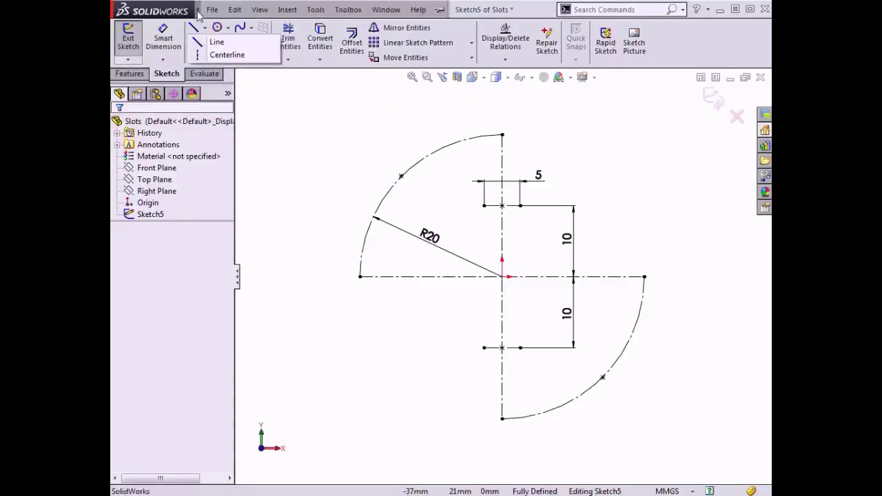
click(212, 10)
mouse_move(314, 10)
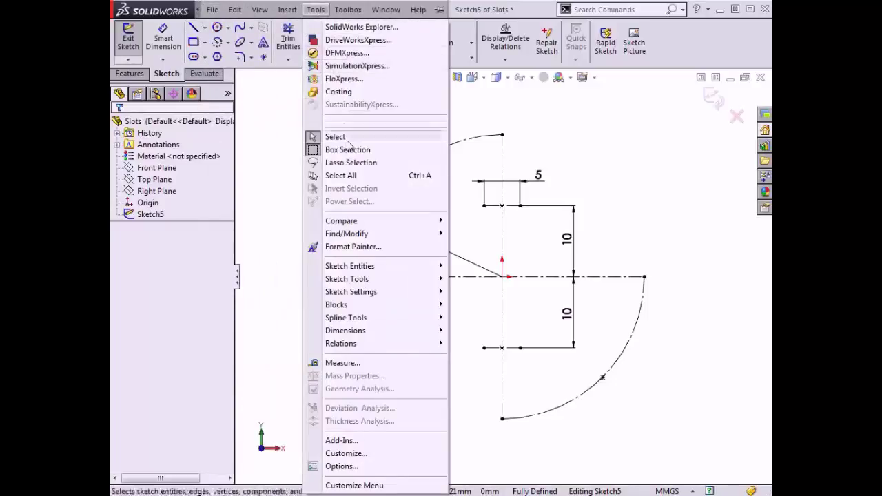
mouse_move(392, 268)
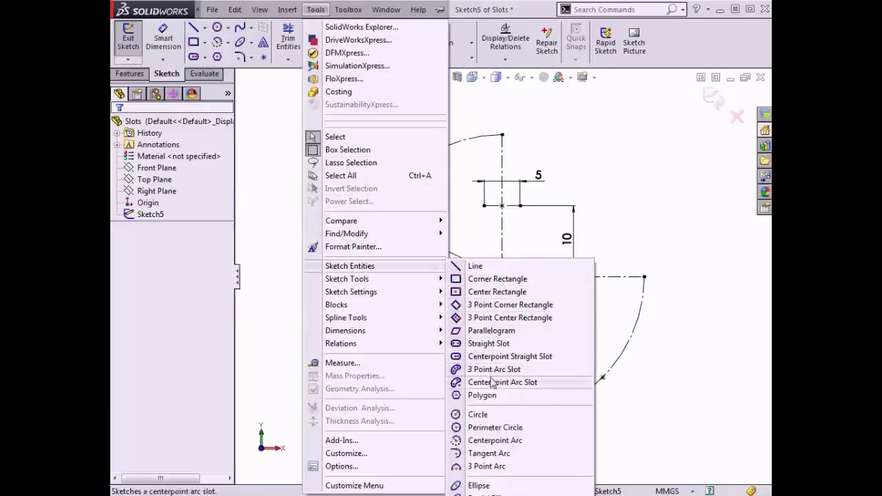
click(521, 129)
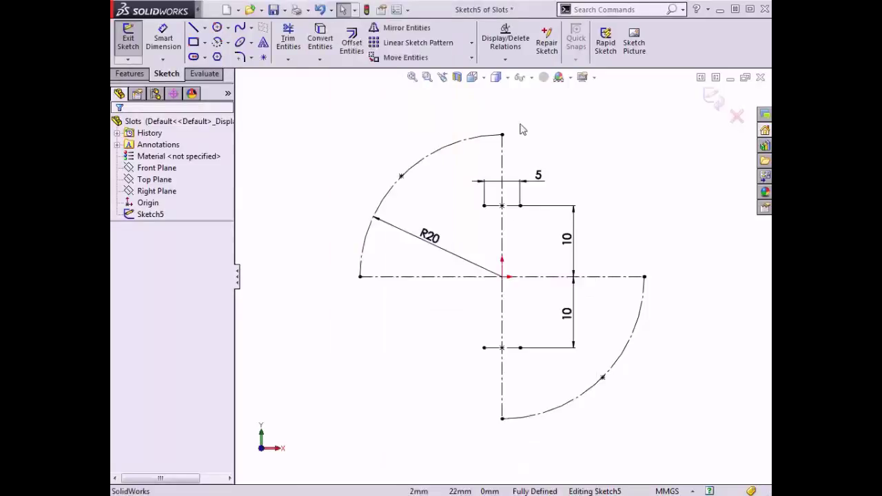
right_click(522, 130)
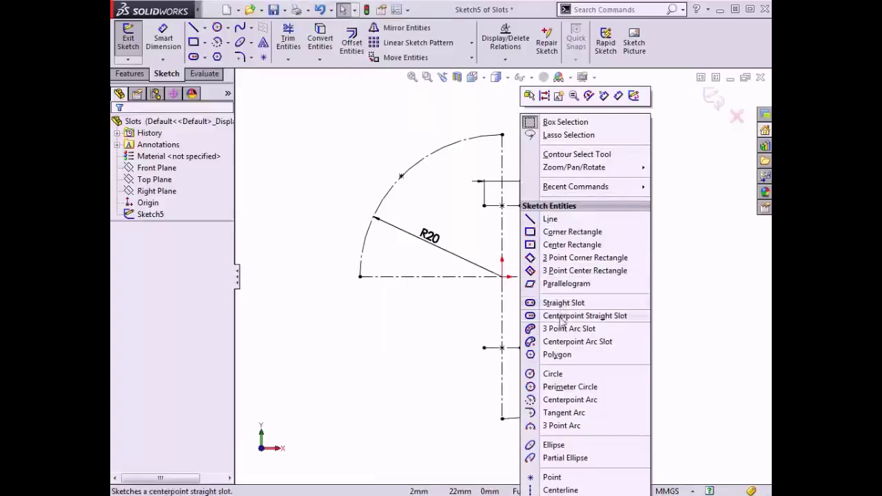
click(320, 204)
Start a Straight Slot from the S shortcut toolbar's slot flyout.
key(s)
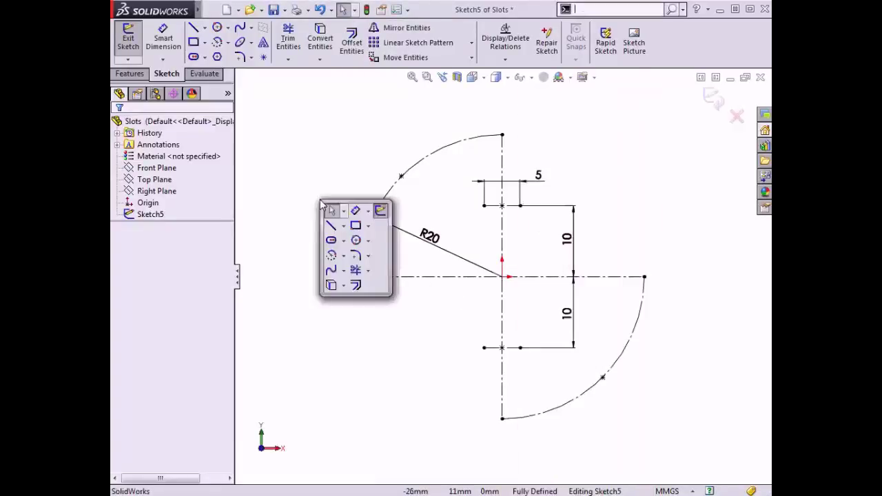
click(343, 241)
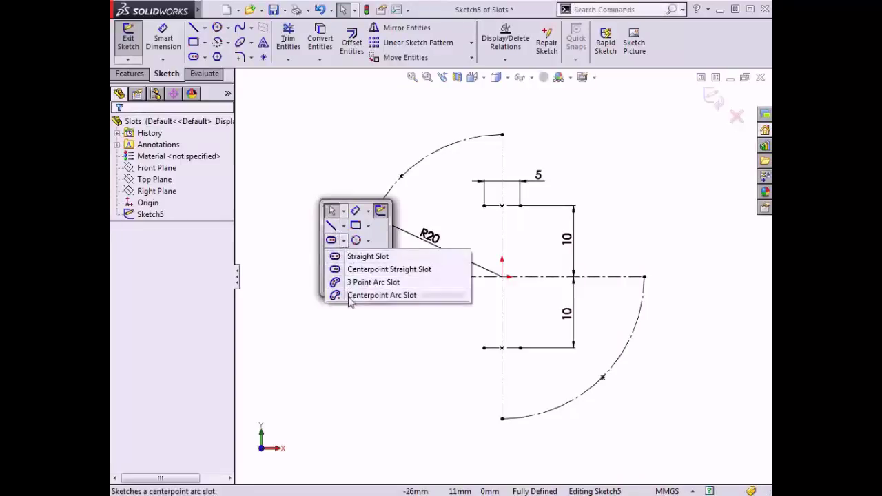
click(353, 257)
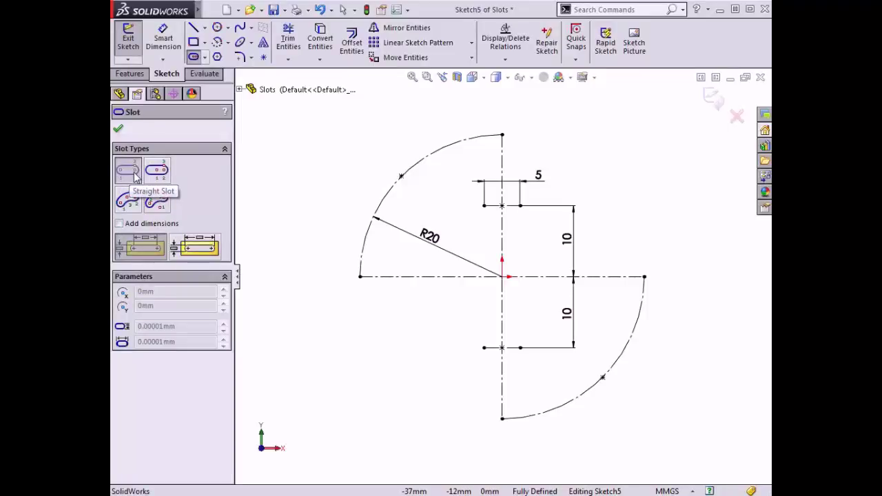
Draw a 5 mm wide straight slot from the top line's midpoint to its 5 mm end.
click(136, 177)
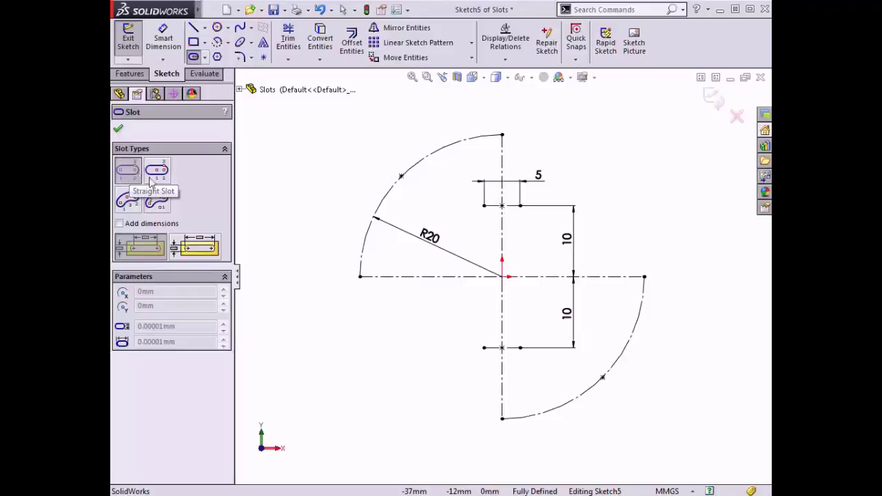
click(501, 206)
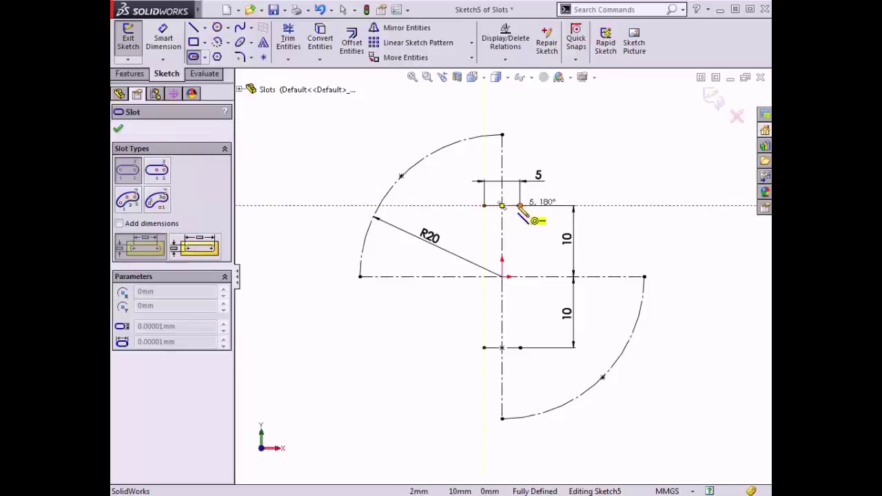
click(520, 205)
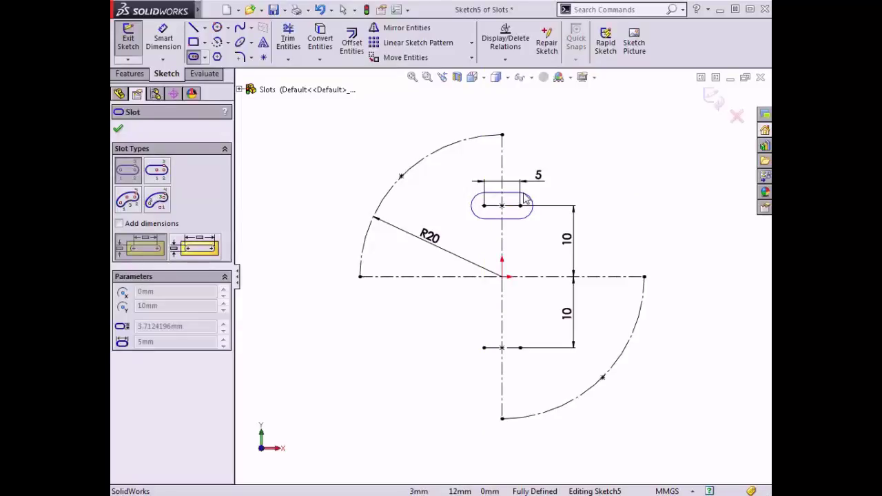
click(525, 199)
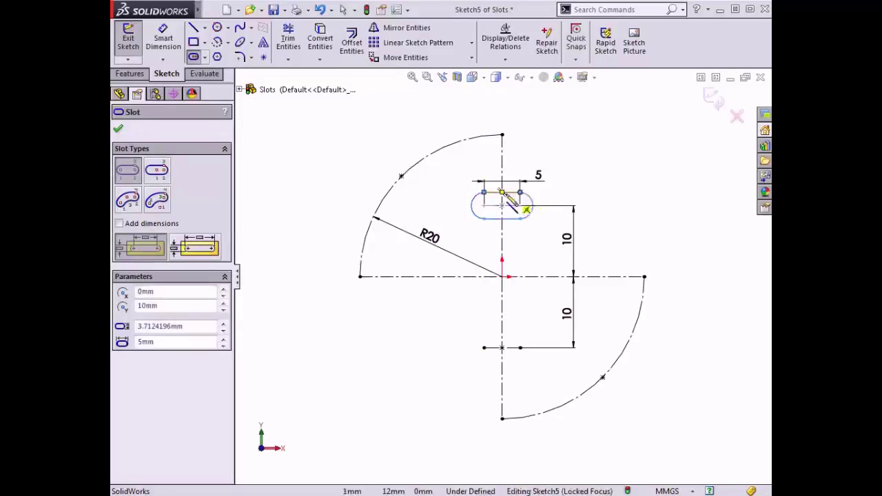
Draw a centerpoint straight slot on the lower construction line, 10 mm below the origin.
click(164, 176)
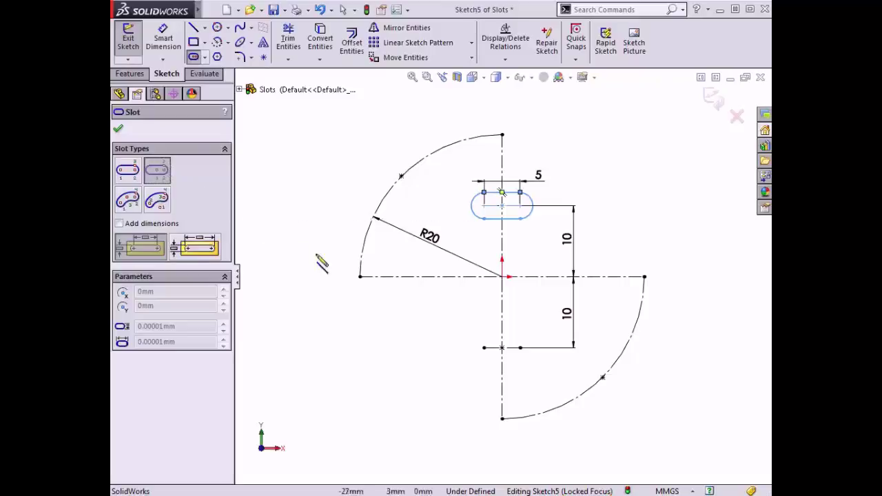
click(502, 348)
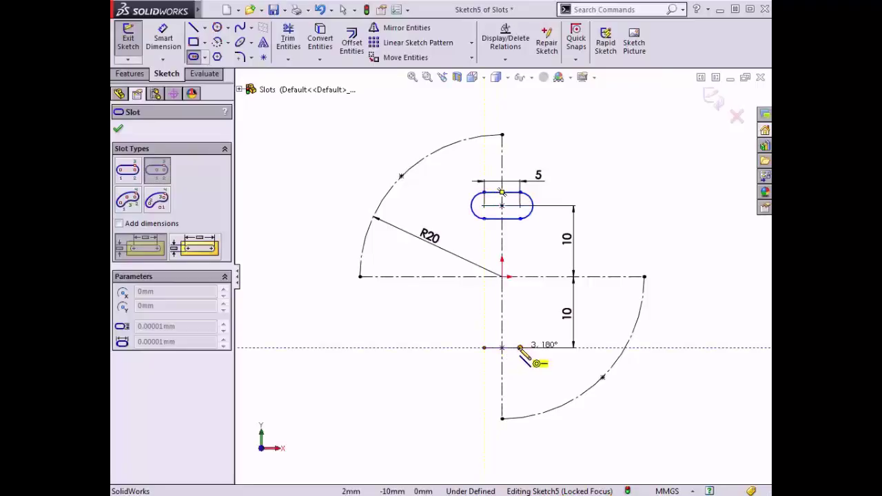
click(523, 348)
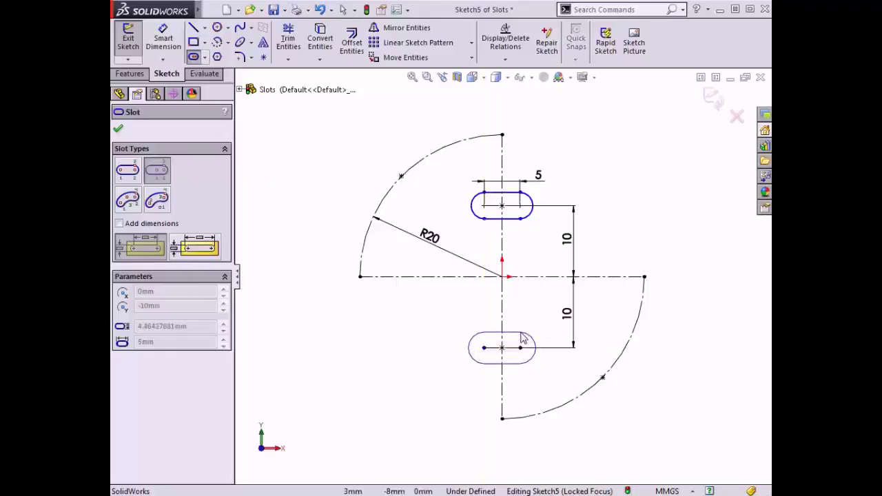
click(524, 338)
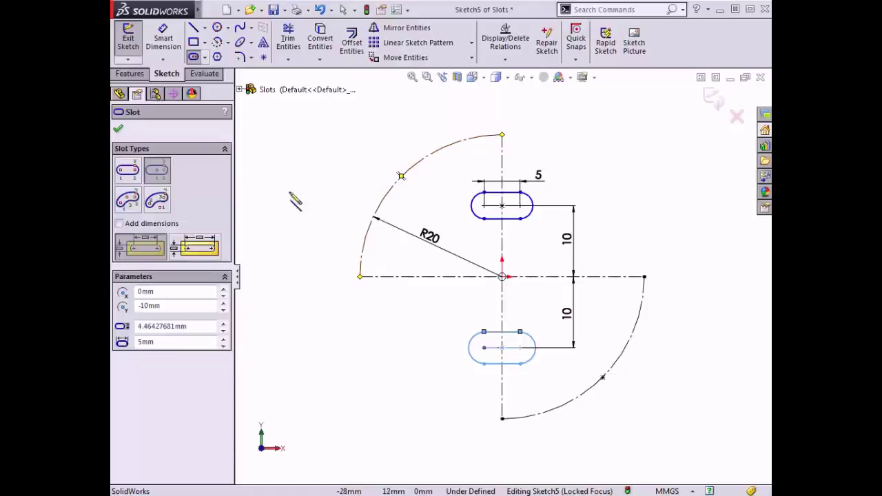
click(129, 201)
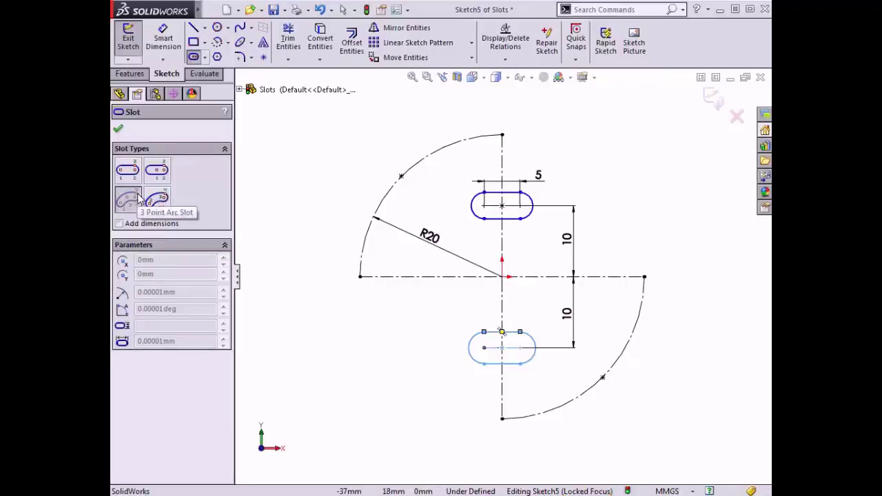
Draw a 3-point arc slot from the R20 arc's midpoint to its top end, spanning 45°.
click(140, 198)
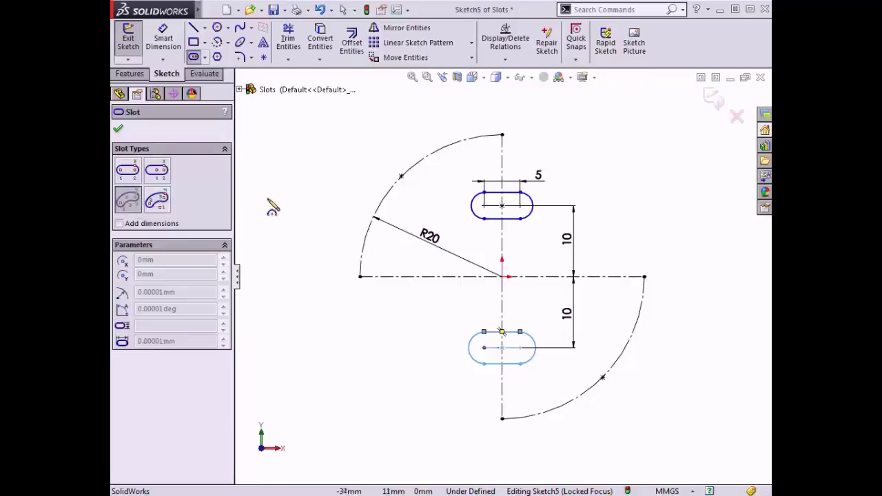
click(401, 176)
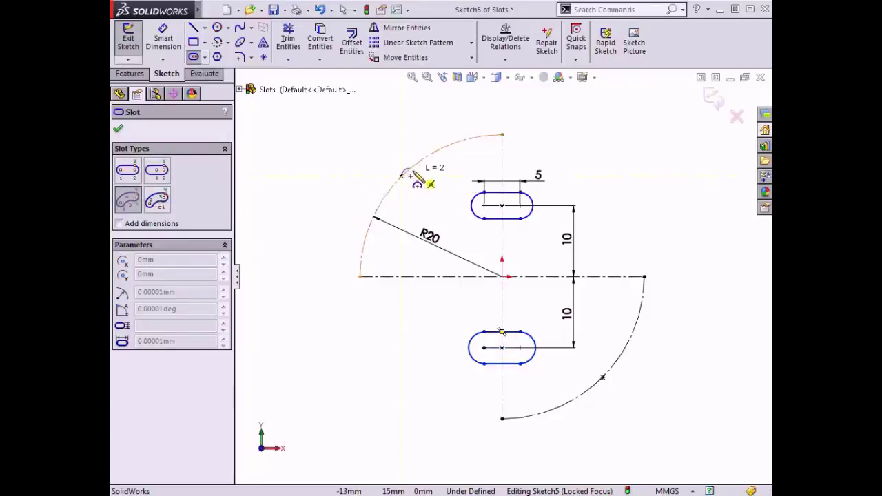
click(502, 135)
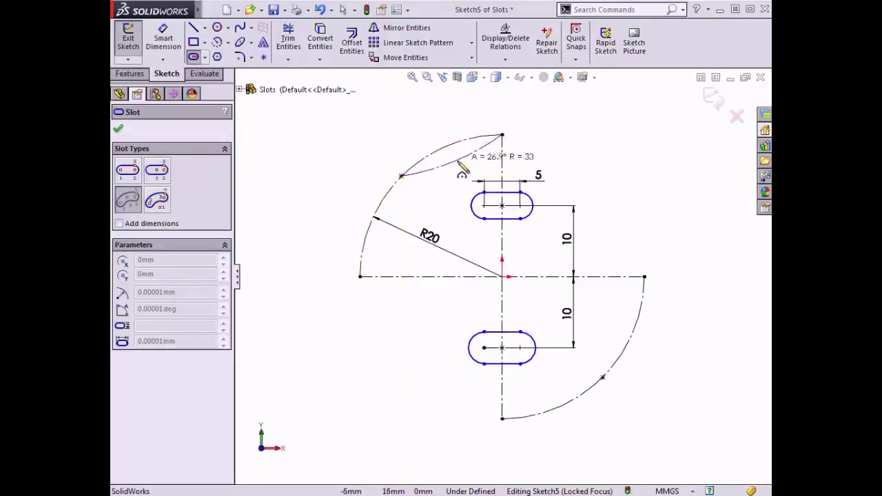
key(Escape)
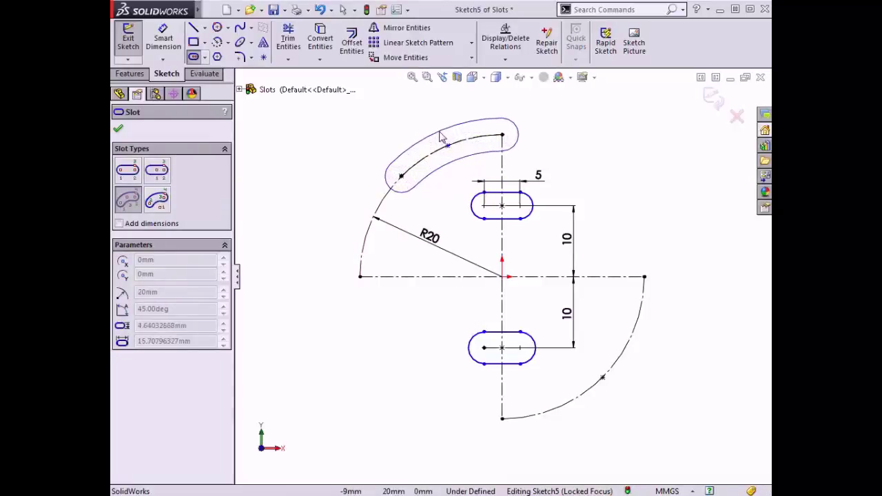
click(441, 136)
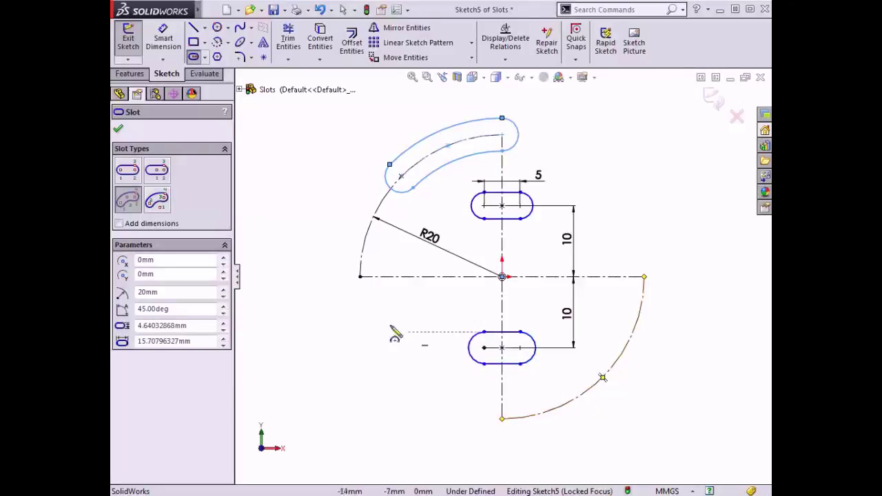
Draw a centerpoint arc slot centred on the origin along the lower-right R20 arc, 45° and 5.70 wide.
click(157, 207)
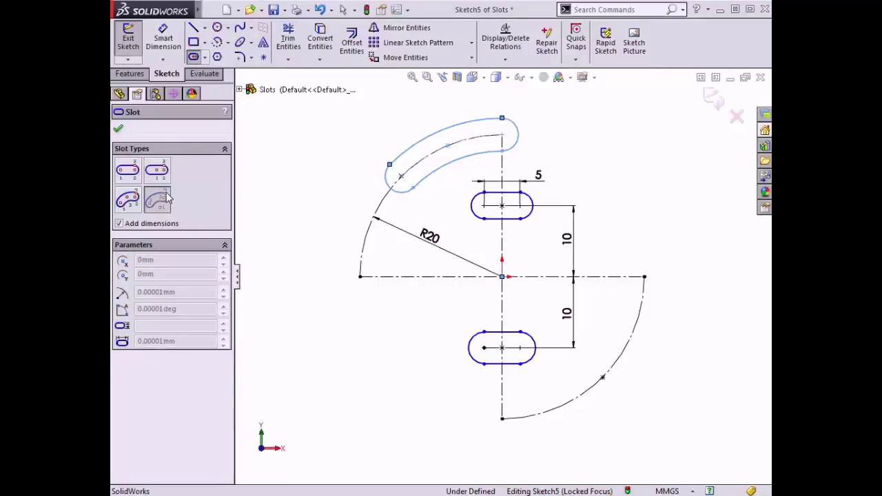
click(501, 276)
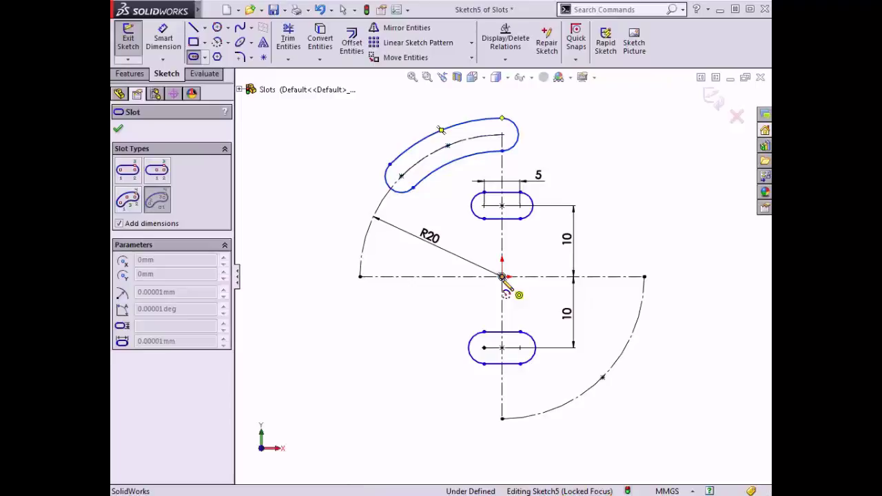
click(502, 276)
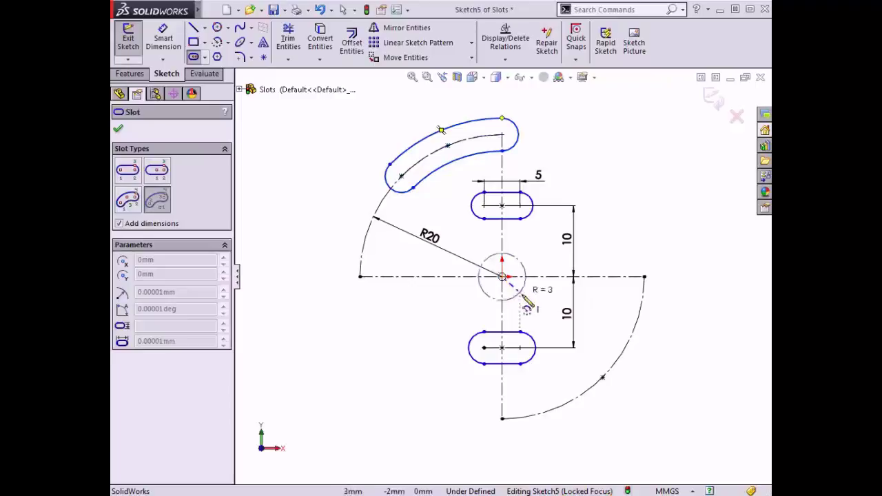
click(603, 378)
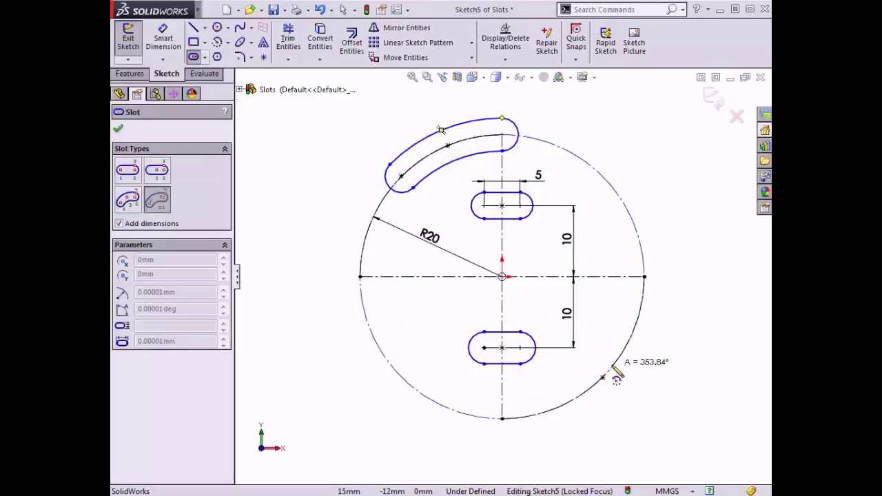
click(502, 419)
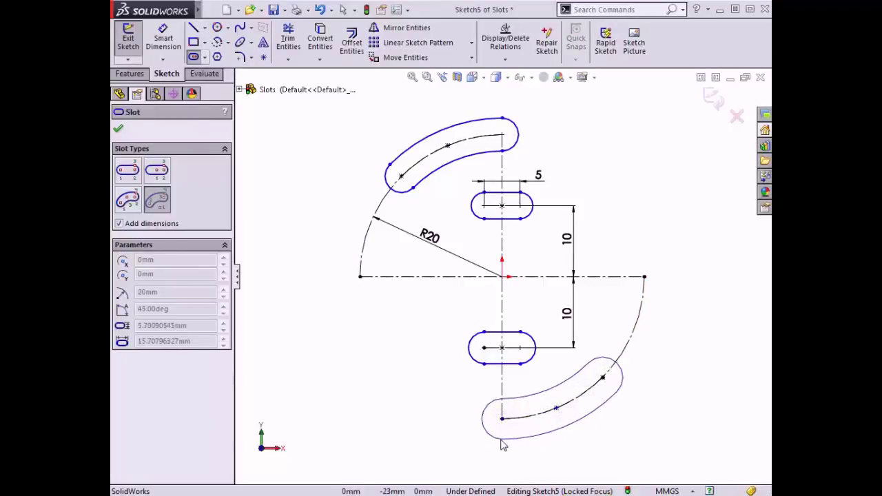
click(502, 445)
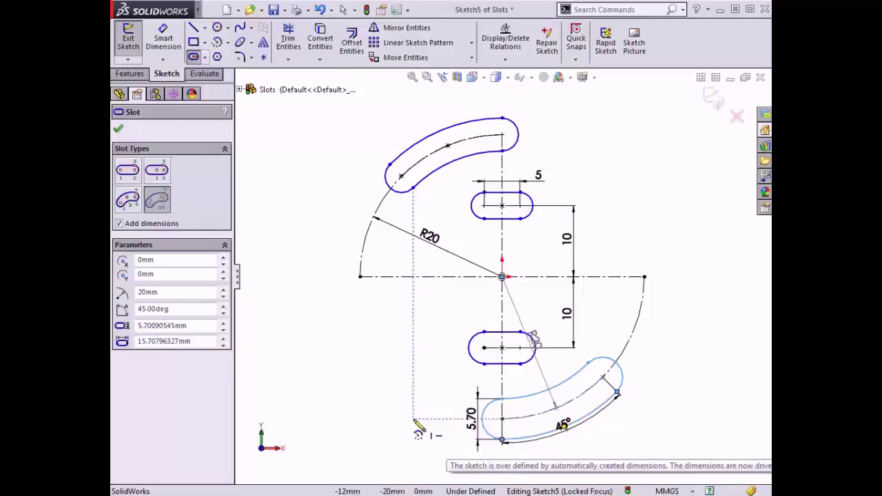
key(Escape)
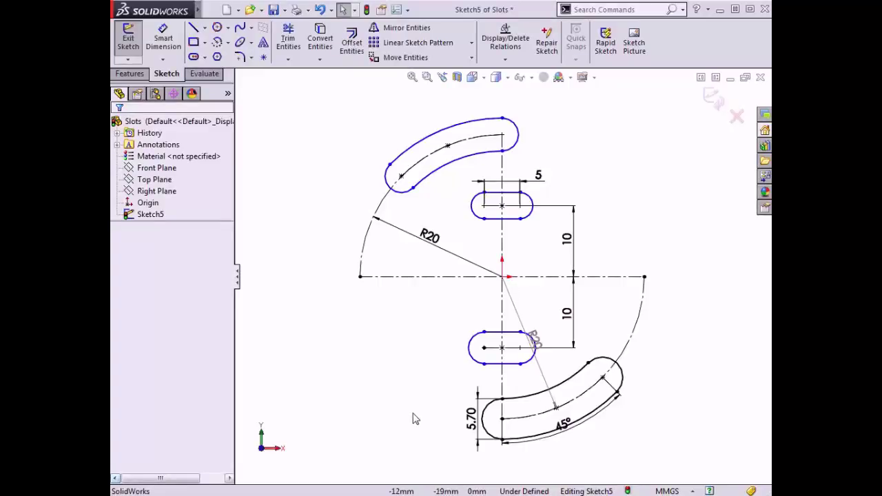
Drag the upper arc slot's outer edge outward to widen it.
click(390, 169)
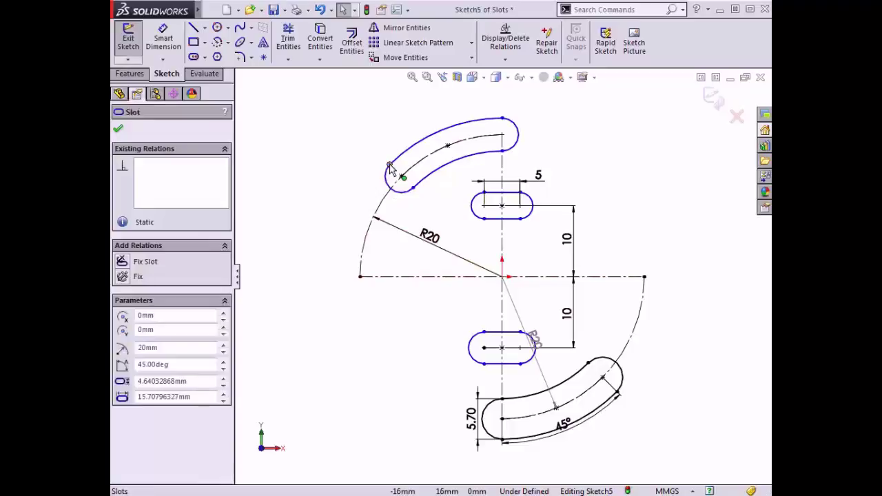
mouse_move(387, 166)
mouse_down()
mouse_move(370, 148)
mouse_move(386, 157)
mouse_up()
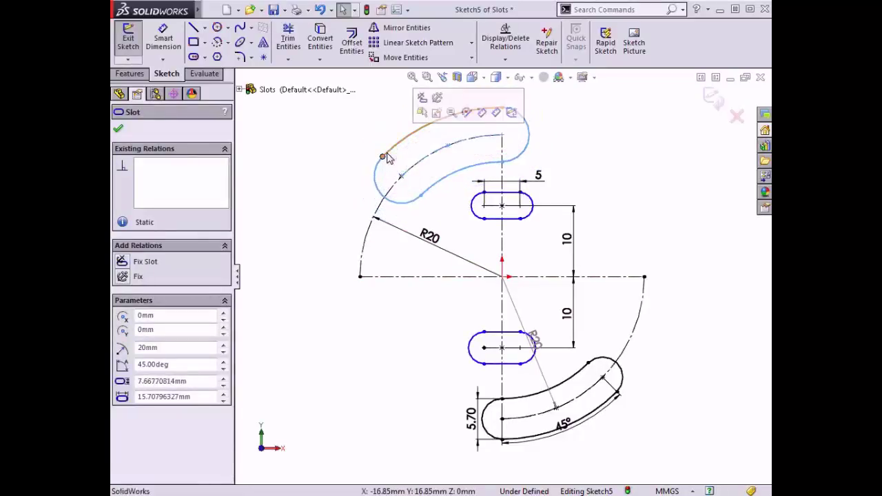
click(358, 164)
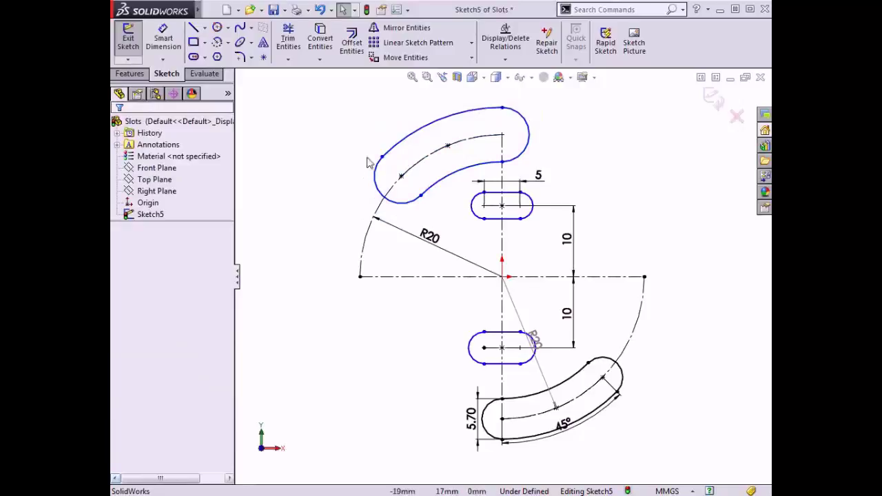
click(412, 139)
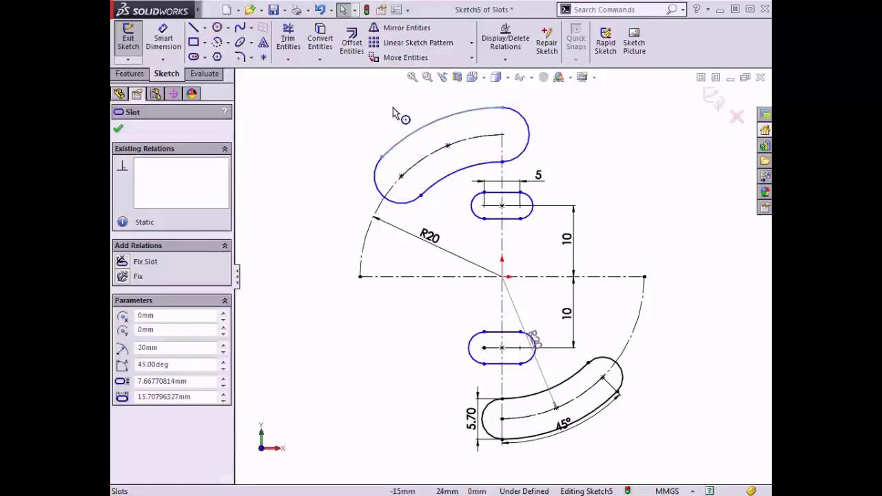
mouse_move(406, 127)
mouse_down()
mouse_move(459, 181)
mouse_move(510, 279)
mouse_move(418, 132)
mouse_up()
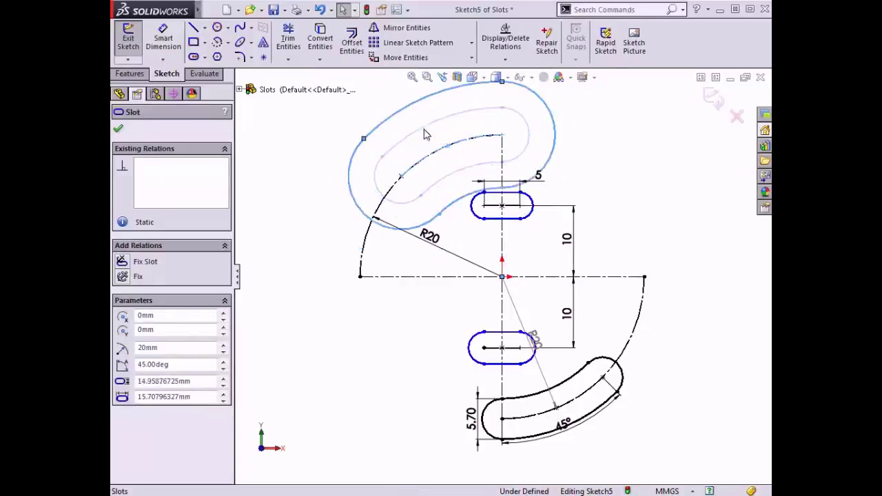
click(377, 146)
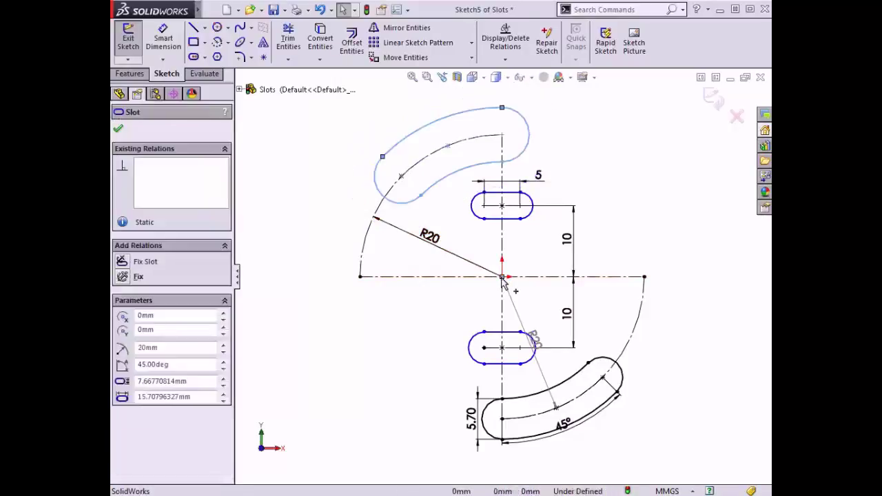
click(415, 332)
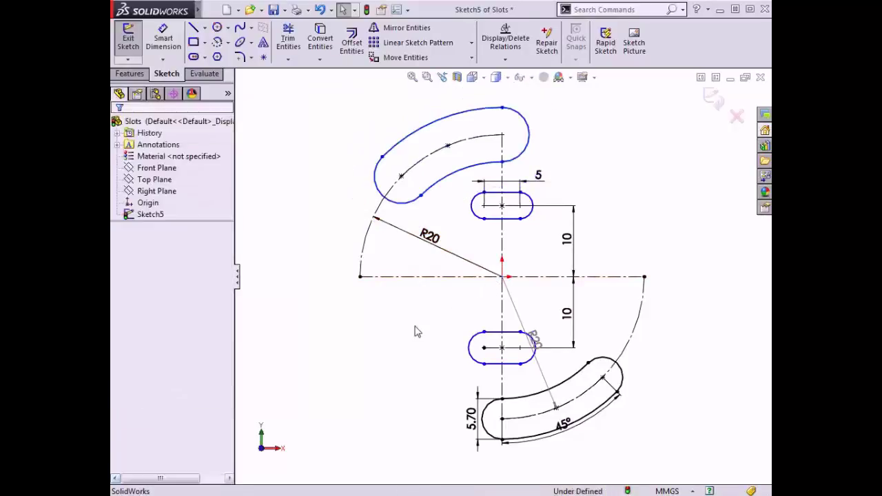
Draw a horizontal straight slot below and left of the origin.
click(205, 58)
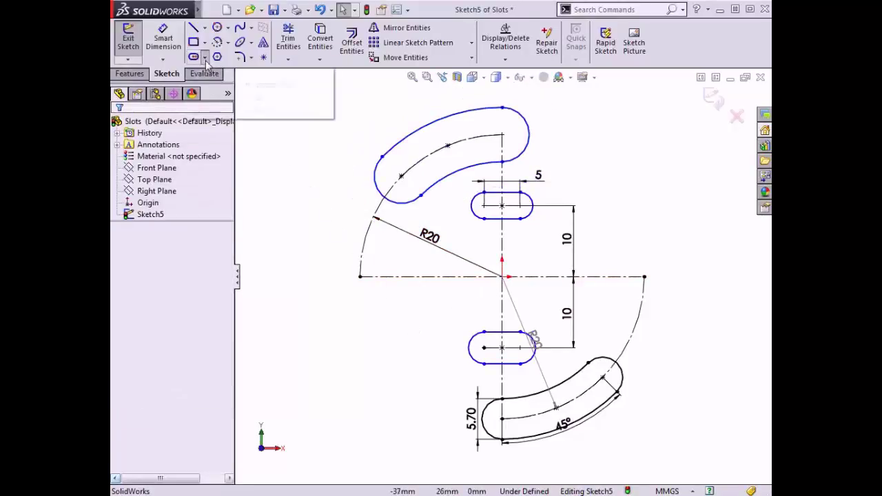
click(211, 72)
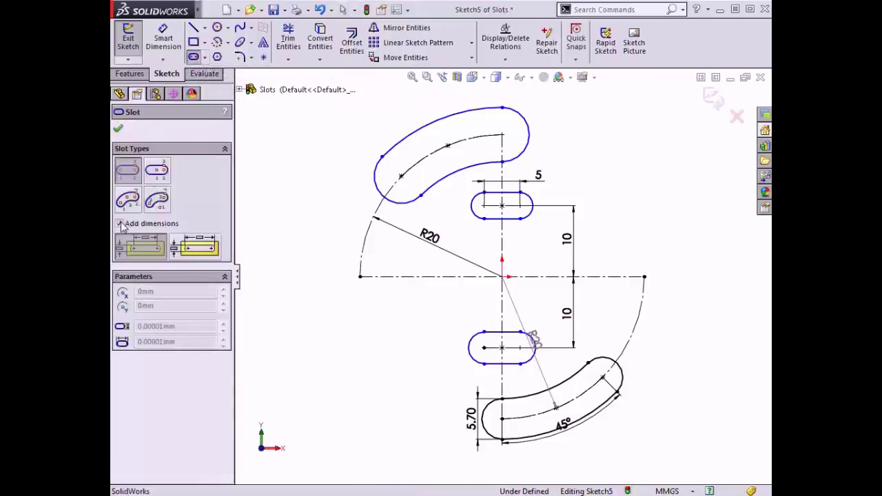
click(281, 384)
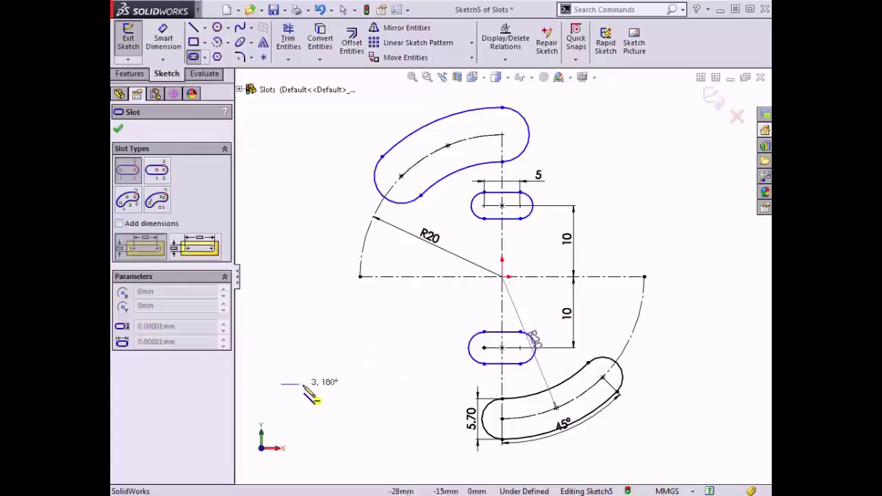
click(382, 385)
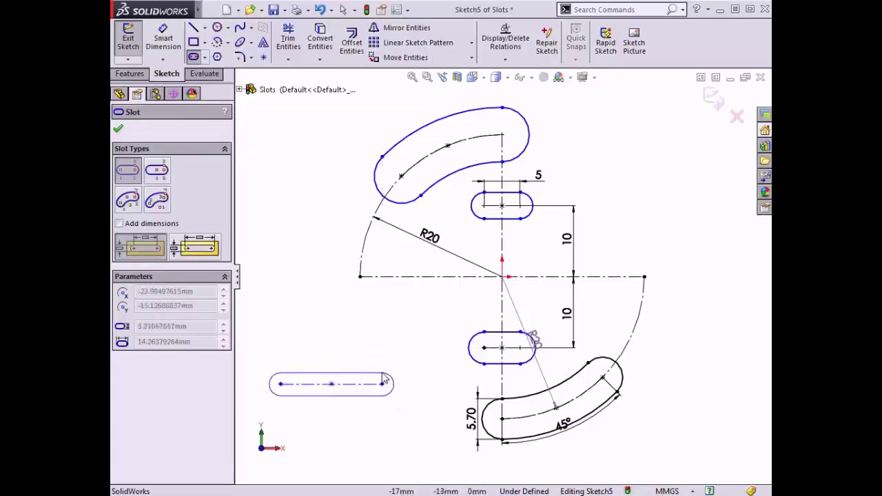
click(384, 368)
key(Escape)
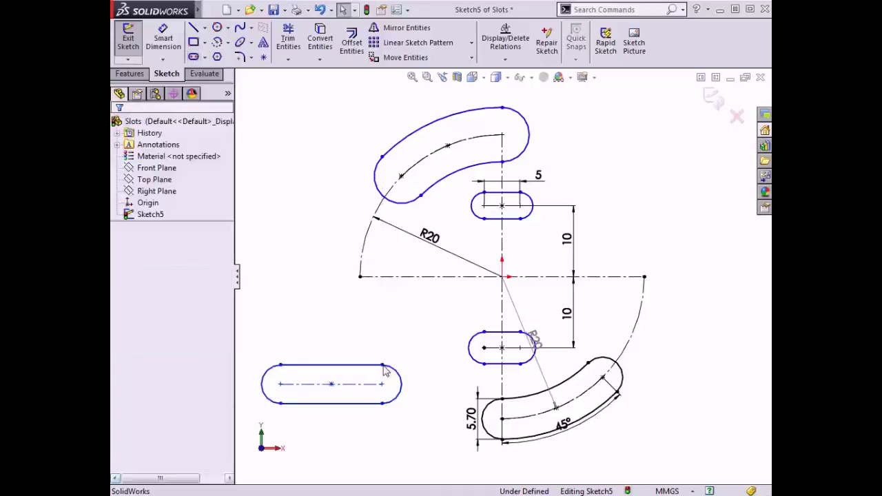
Drag the new straight slot slightly up and to the right.
click(331, 385)
mouse_move(350, 388)
mouse_down()
mouse_move(360, 379)
mouse_move(335, 373)
mouse_move(330, 383)
mouse_move(346, 390)
mouse_up()
click(348, 345)
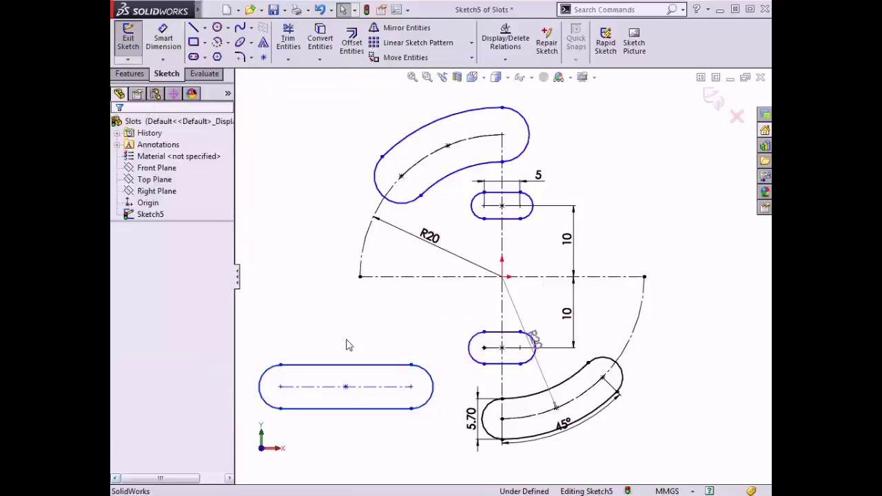
Shorten the lower-left slot from its right end and make it taller.
click(409, 387)
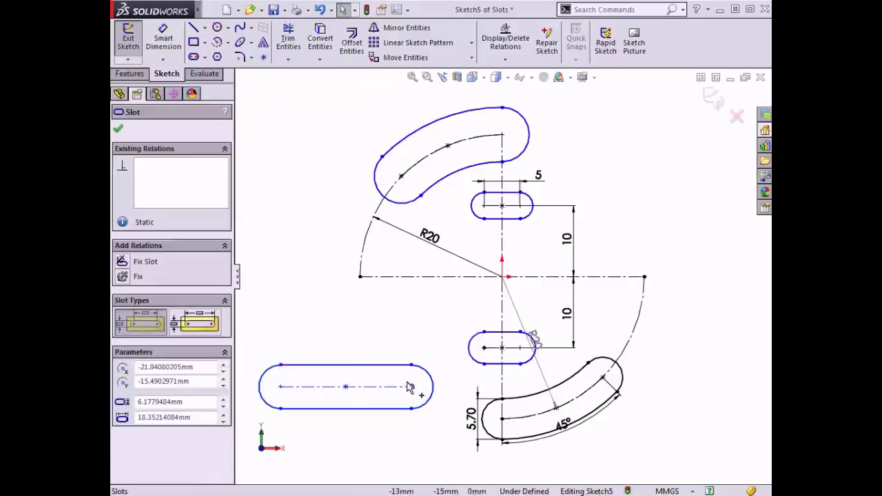
drag(408, 385, 391, 373)
click(381, 430)
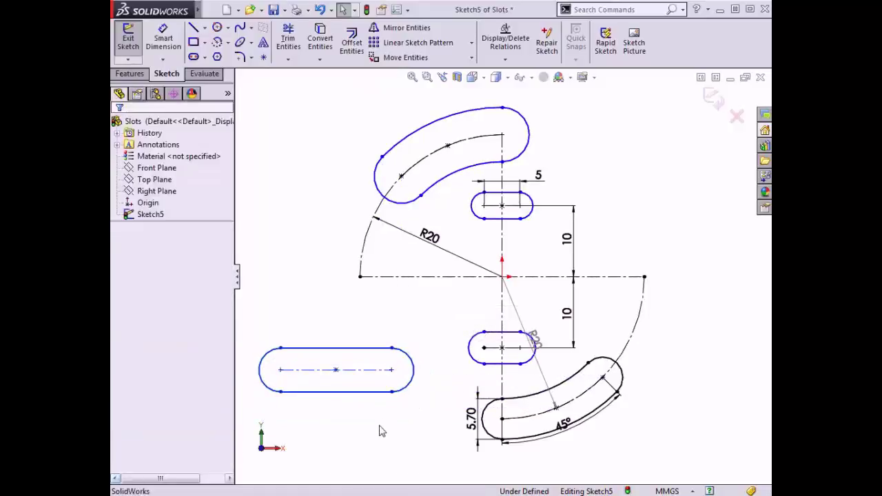
click(353, 393)
mouse_move(353, 410)
mouse_down()
mouse_move(352, 441)
mouse_move(351, 390)
mouse_move(354, 414)
mouse_move(353, 406)
mouse_up()
click(353, 436)
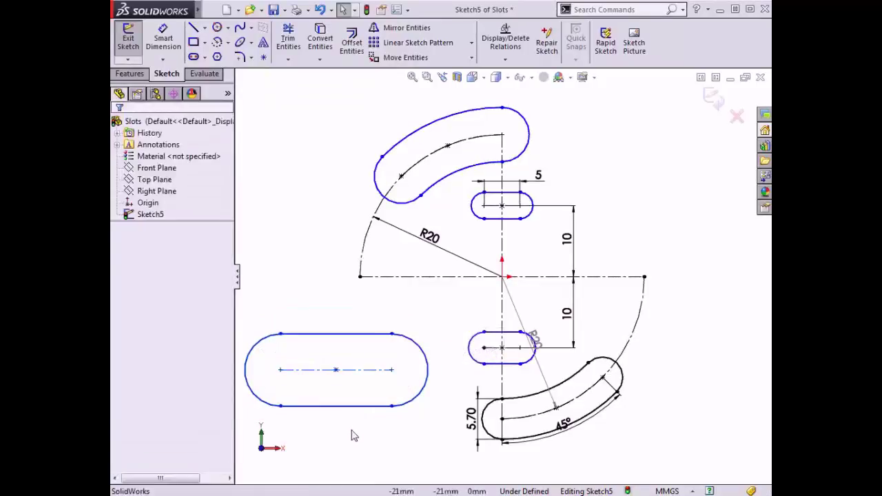
Stretch the lower-left slot to the right and exit Sketch5.
click(430, 375)
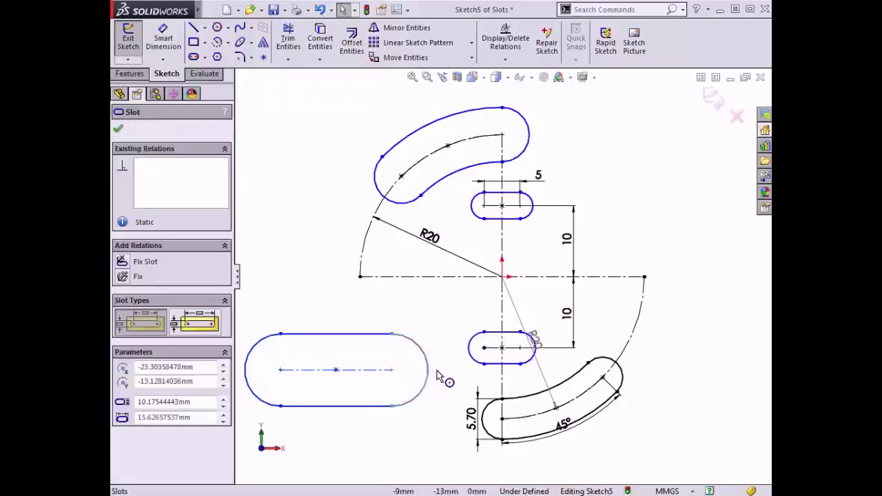
drag(431, 376, 451, 372)
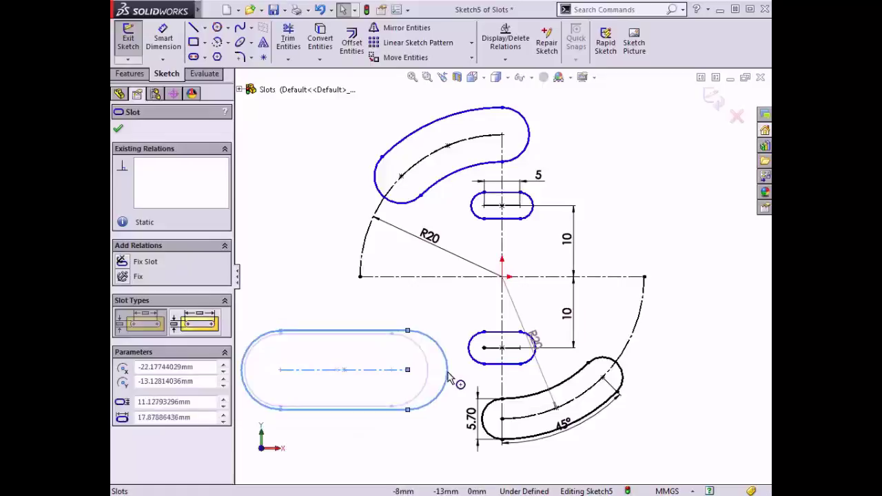
click(363, 451)
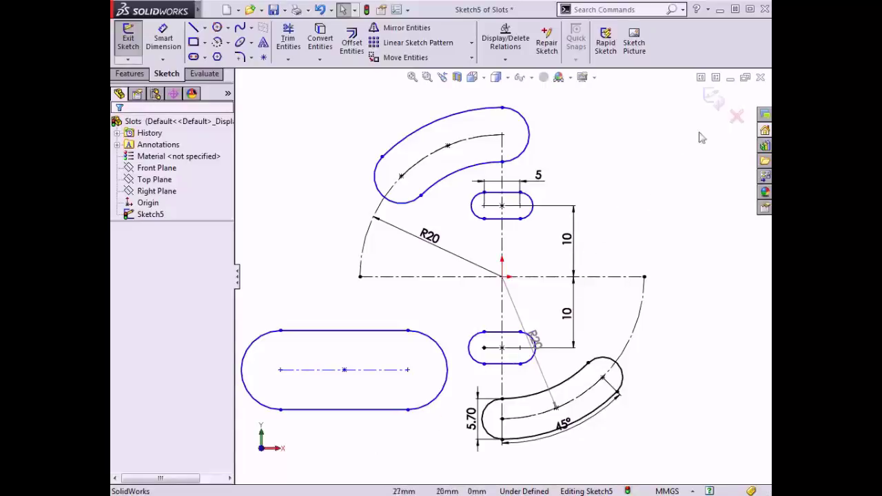
click(714, 100)
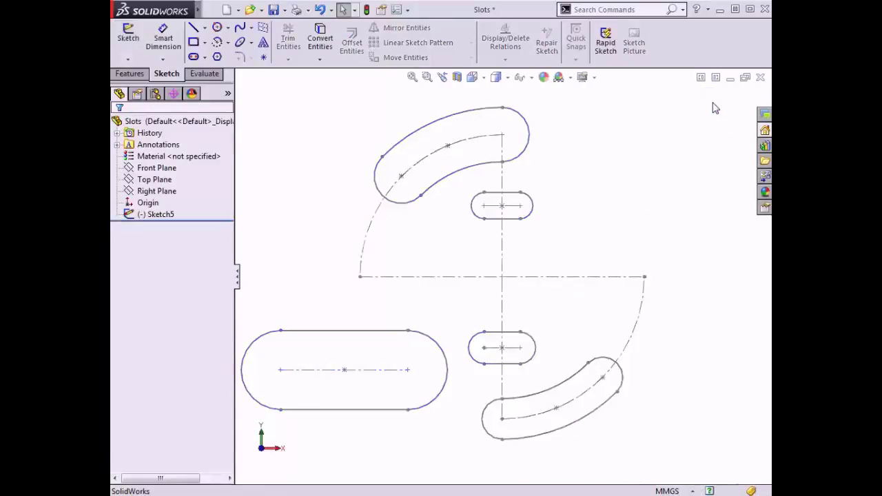